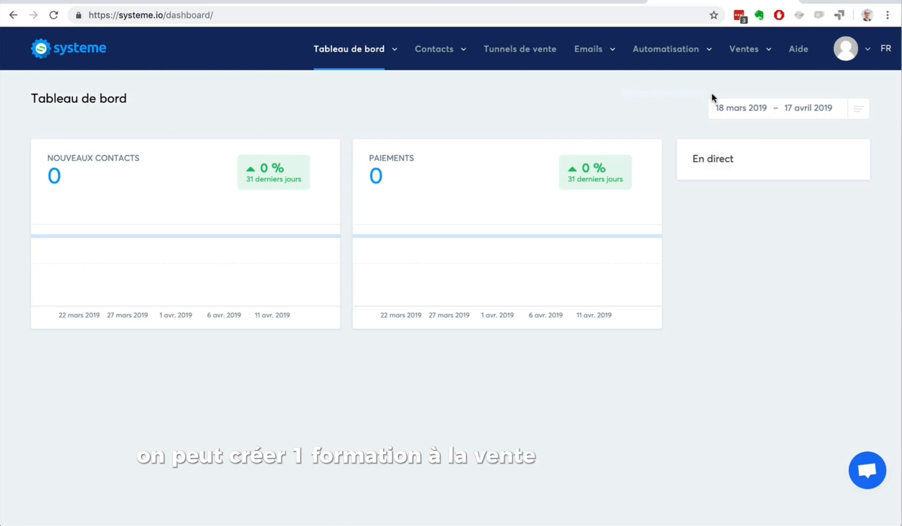
# - Open the Mes formations page in the sales section
pyautogui.click(741, 50)
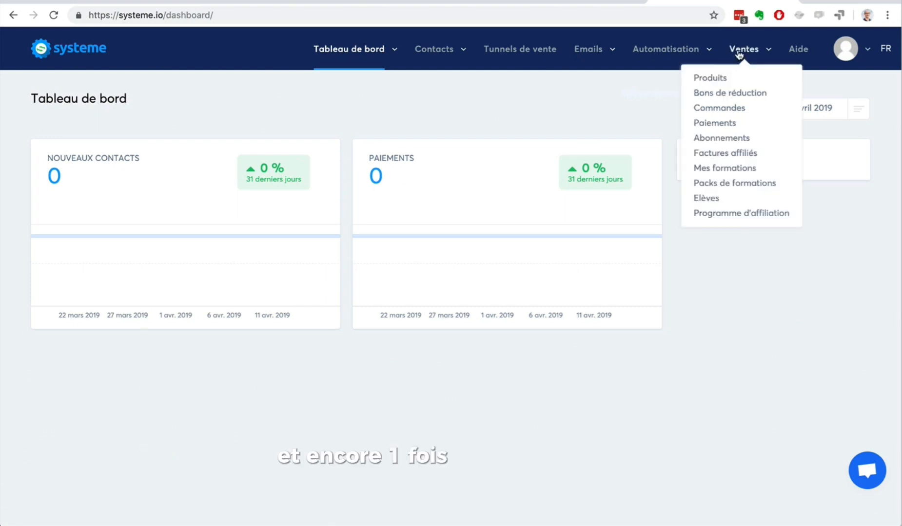
pyautogui.click(721, 168)
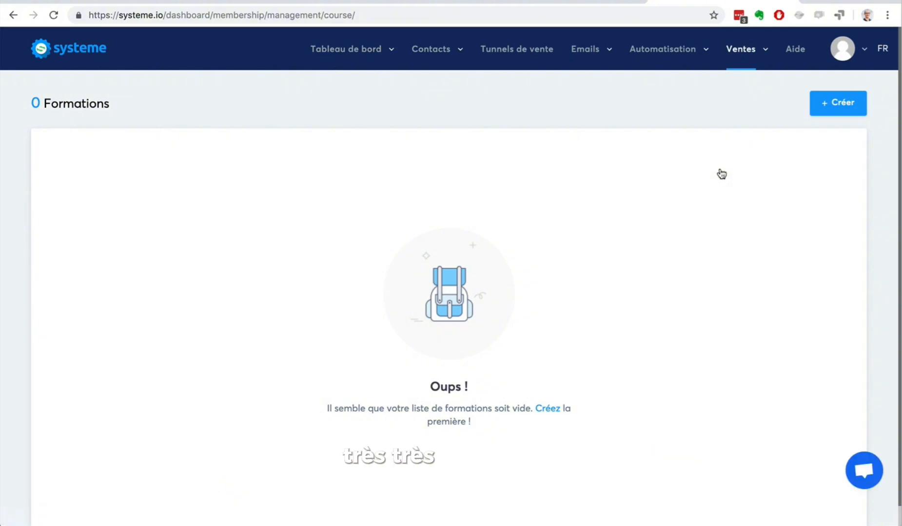
pyautogui.click(750, 57)
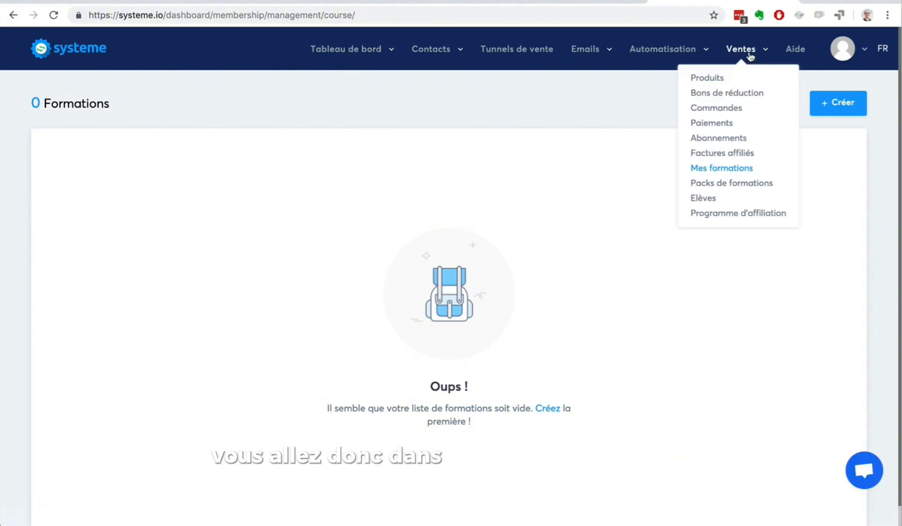
pyautogui.click(729, 168)
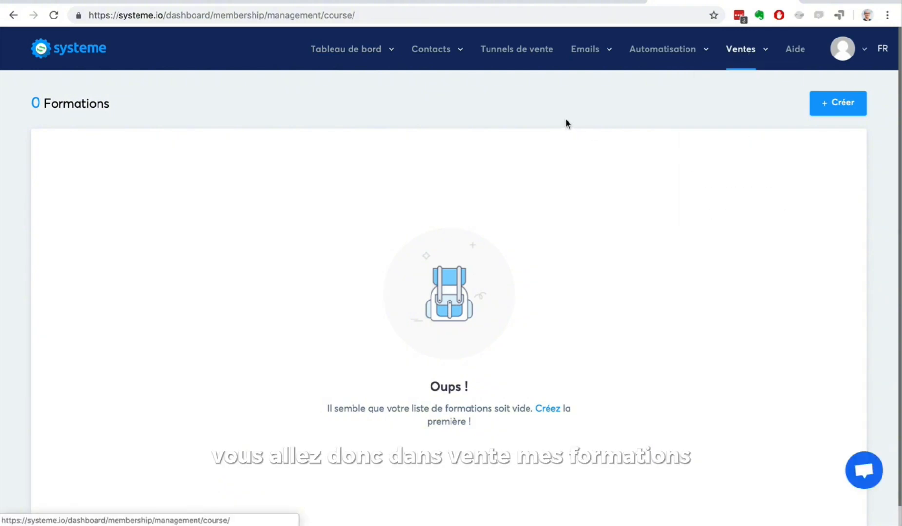
# - Create and save a new course named "Formation guitare"
pyautogui.click(822, 104)
pyautogui.click(172, 173)
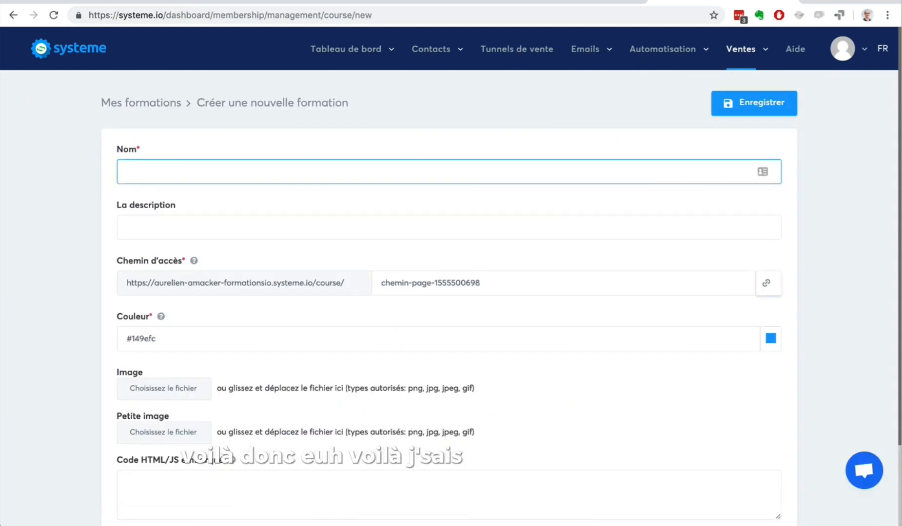
pyautogui.write('Formation ')
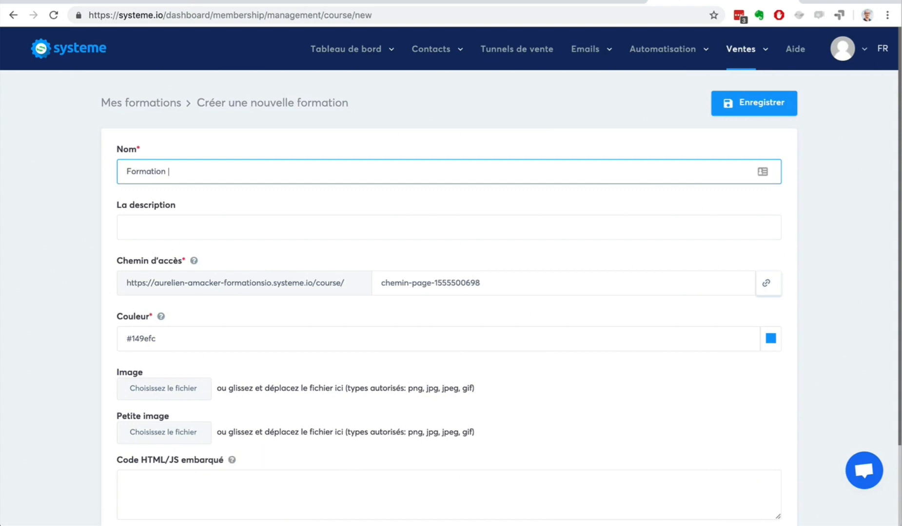
pyautogui.write('guitare')
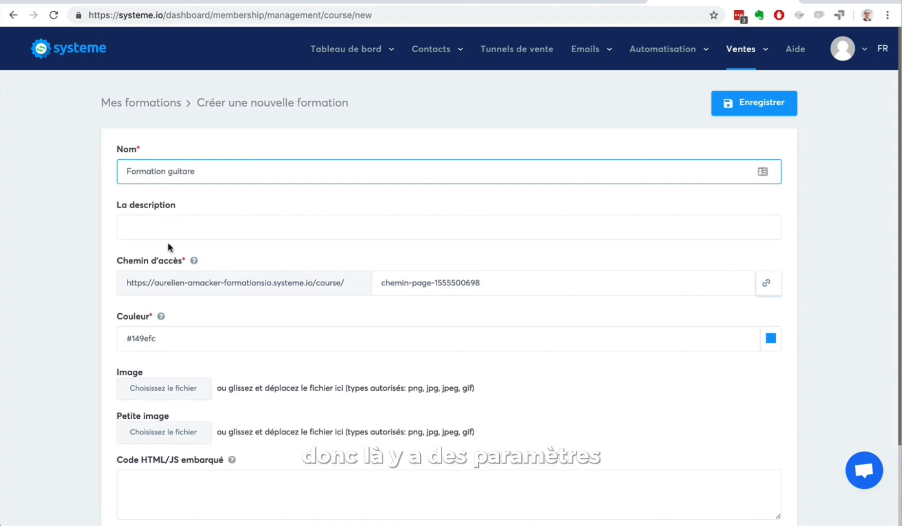
pyautogui.click(746, 99)
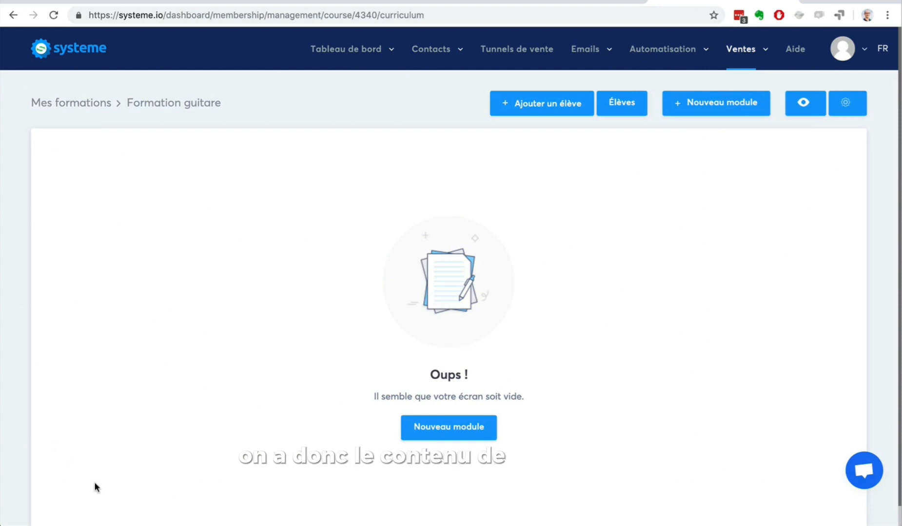
# - Add a module named "Module 1: Les bases" to the course, with its title shown to students
pyautogui.click(451, 427)
pyautogui.write('M')
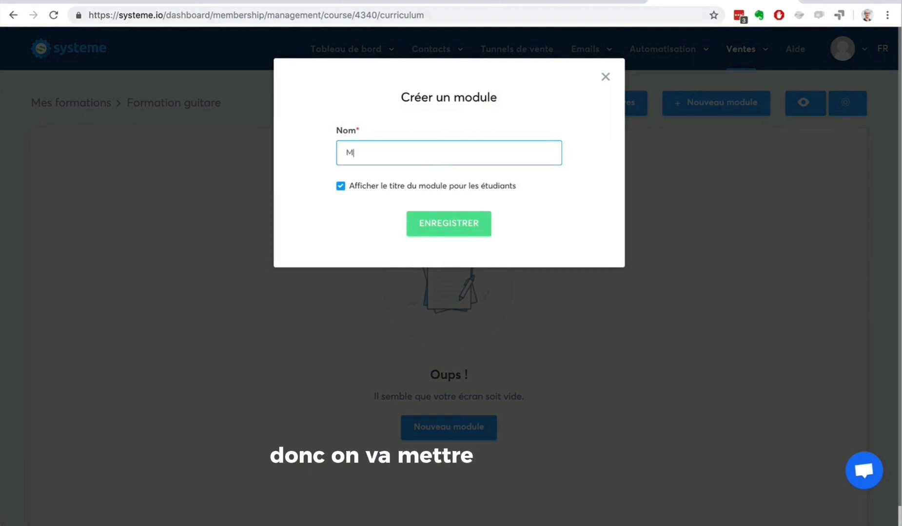
pyautogui.write('odule 1: Le')
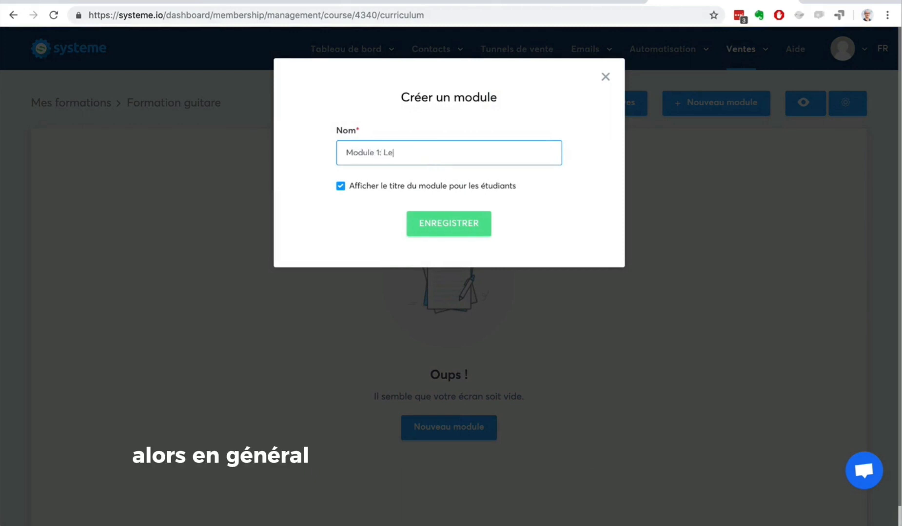
pyautogui.write('s bases')
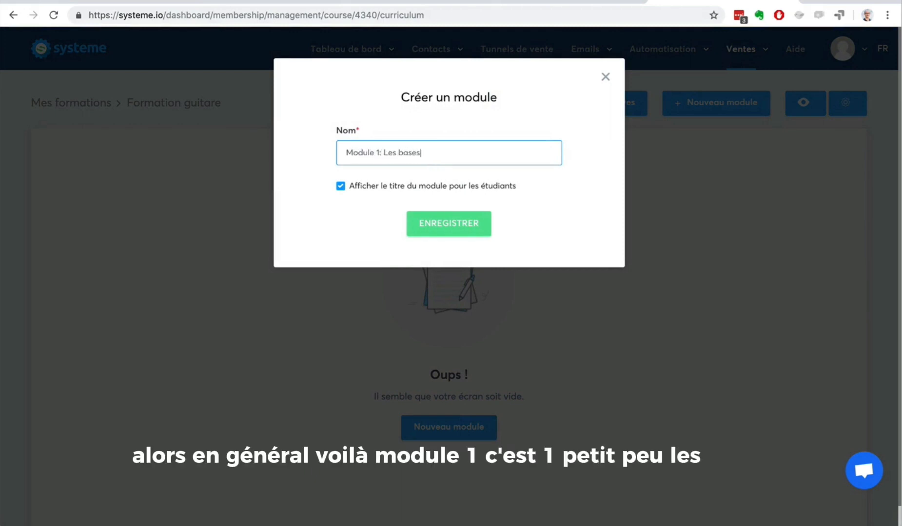
pyautogui.click(456, 222)
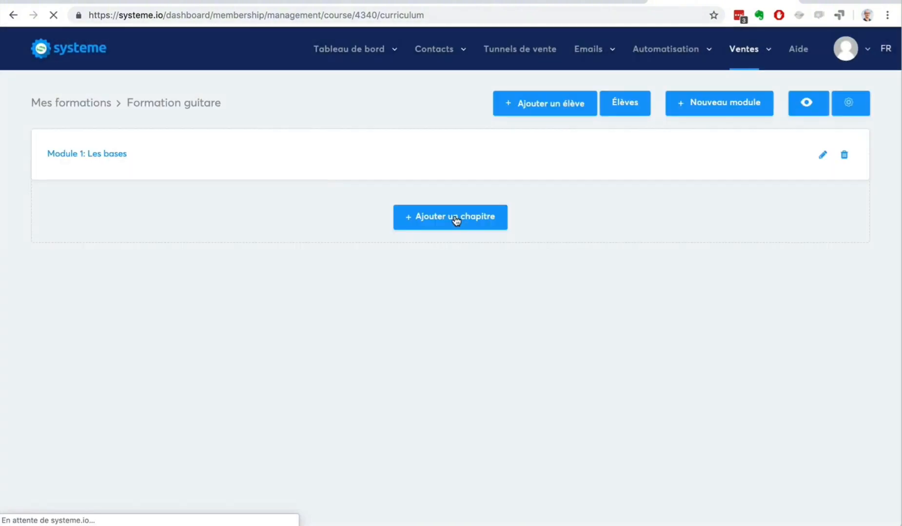
# - Start a new chapter in Module 1 and name it "Le solfège"
pyautogui.click(456, 222)
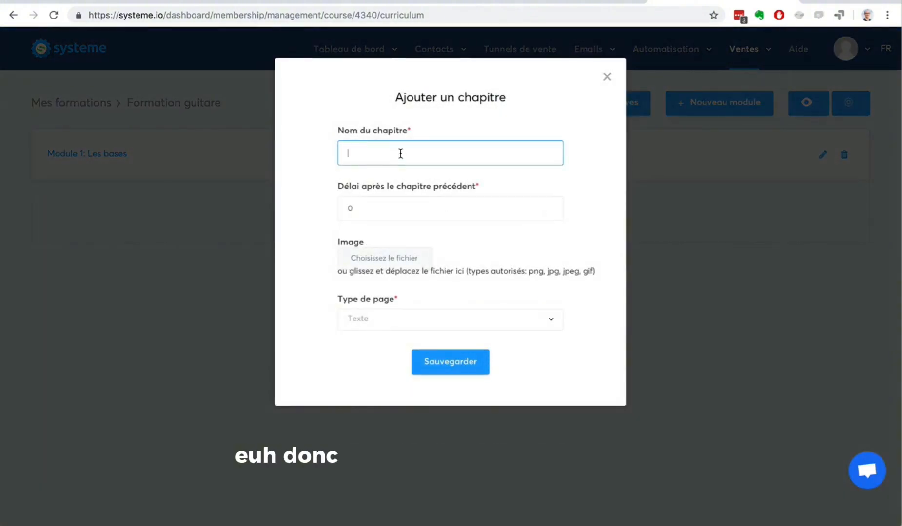
pyautogui.write('Le')
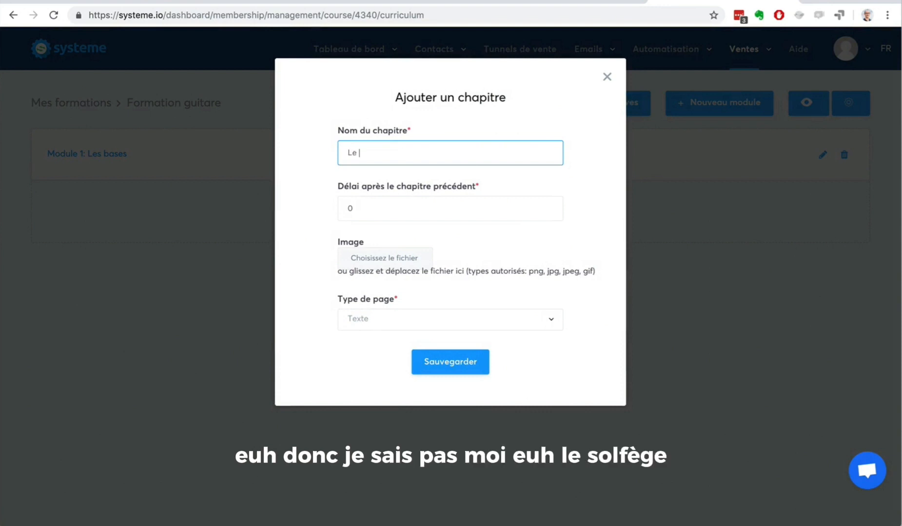
pyautogui.write(' solfège')
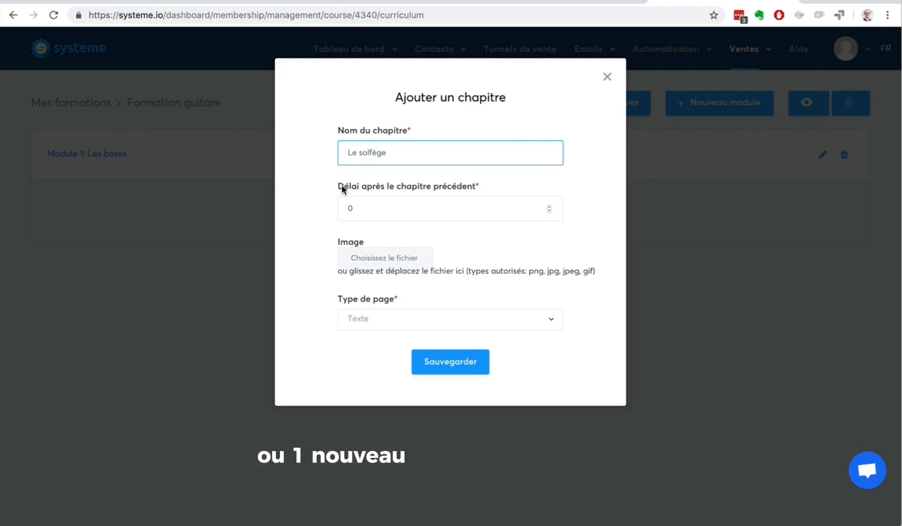
# - Raise the chapter's delay after the previous chapter to 5 and return it to 0
pyautogui.click(547, 204)
pyautogui.click(547, 204)
pyautogui.click(547, 204)
pyautogui.click(548, 205)
pyautogui.click(548, 204)
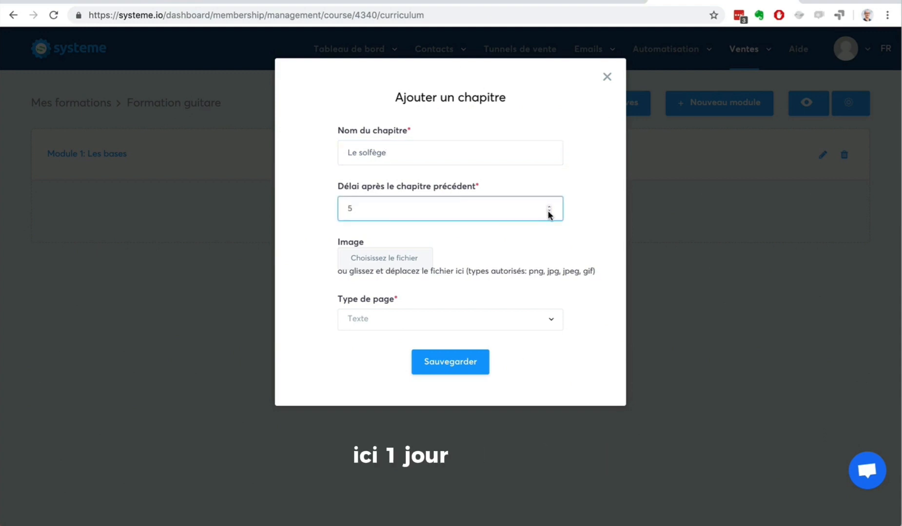
pyautogui.click(549, 211)
pyautogui.click(549, 211)
pyautogui.click(549, 211)
pyautogui.click(549, 211)
pyautogui.click(549, 211)
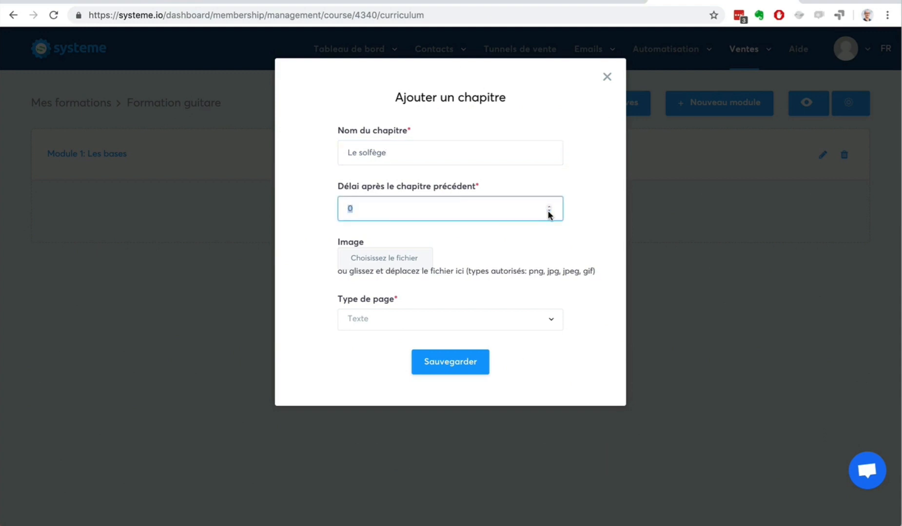
# - Set the chapter's page type to Video and save the chapter
pyautogui.click(484, 328)
pyautogui.click(477, 364)
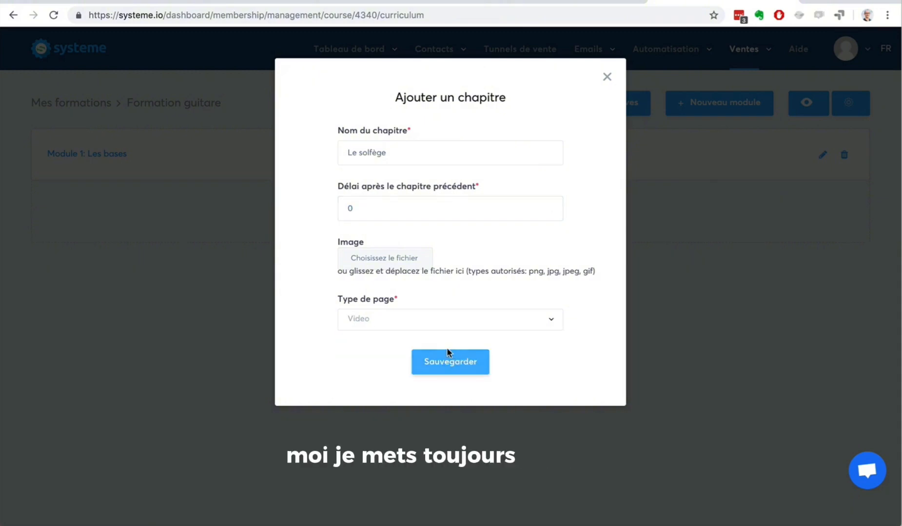
pyautogui.click(441, 362)
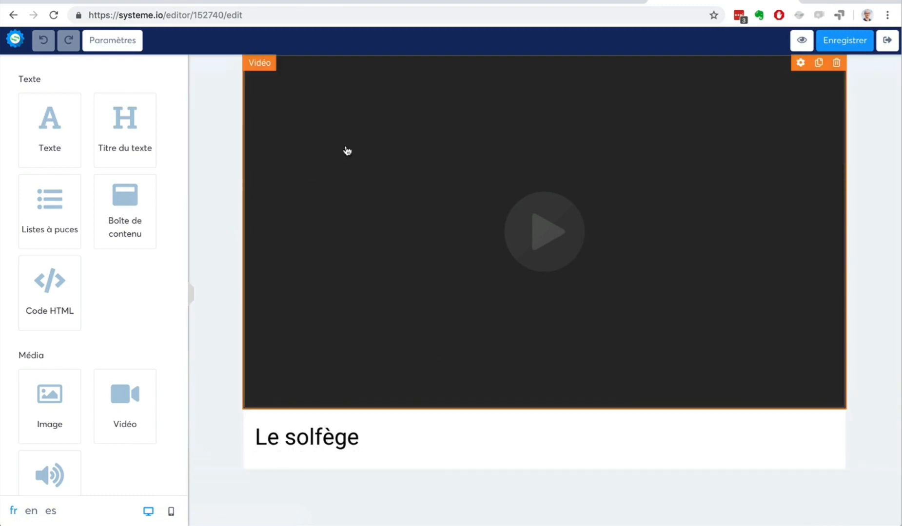
# - Move the "Le solfège" title above the video and add a content box below the video
pyautogui.moveTo(300, 450); pyautogui.dragTo(253, 68)
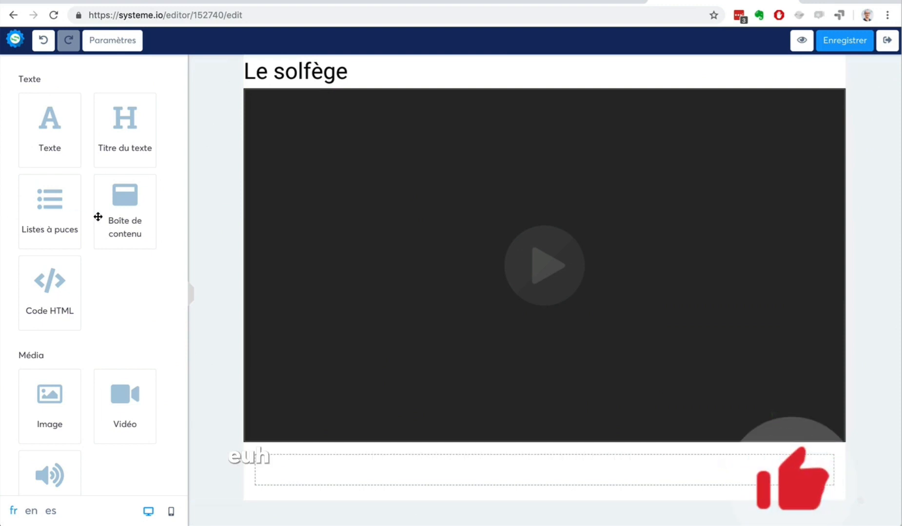
pyautogui.moveTo(125, 227); pyautogui.dragTo(328, 464)
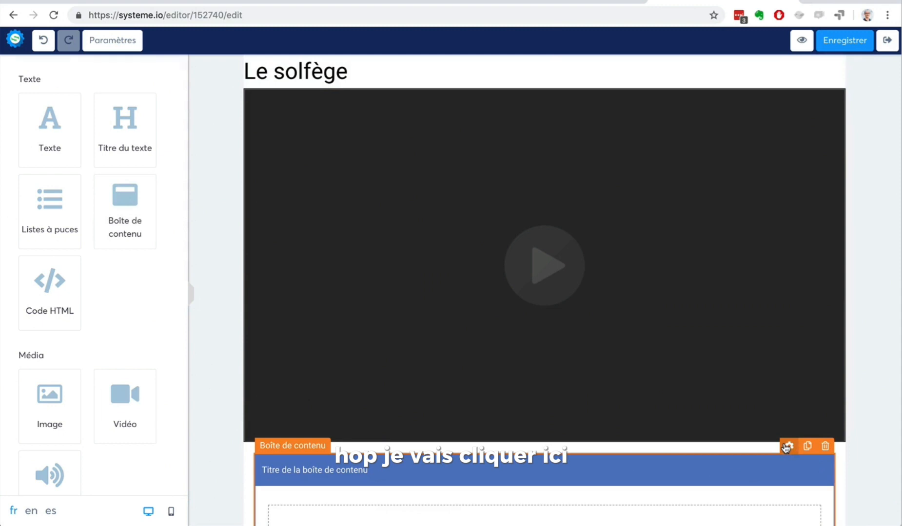
# - Set the content box's header title to "Ressources" with a text size of 24
pyautogui.click(787, 446)
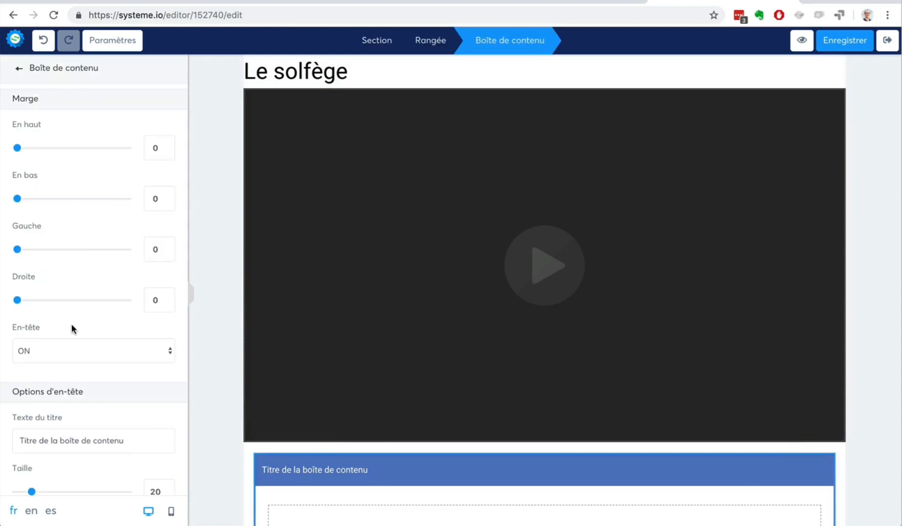
pyautogui.scroll(-2, 71, 324)
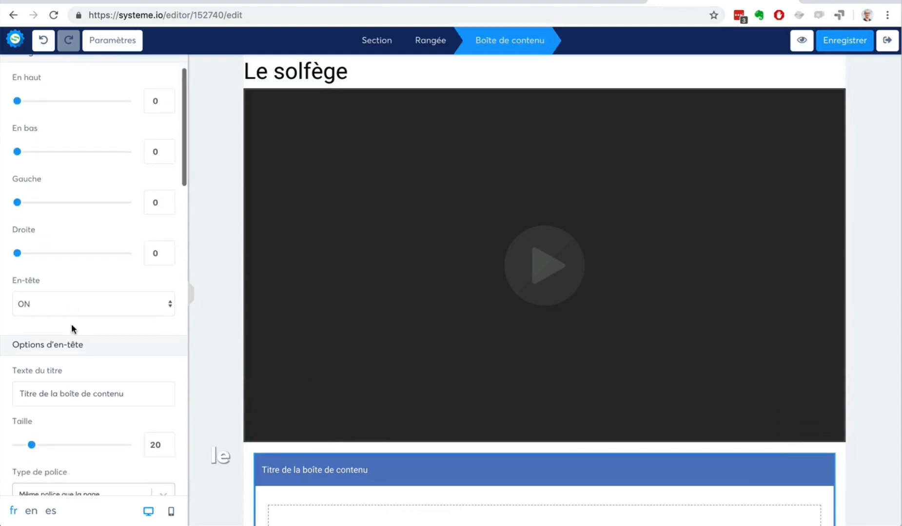
pyautogui.tripleClick(115, 396)
pyautogui.write('Rewsources')
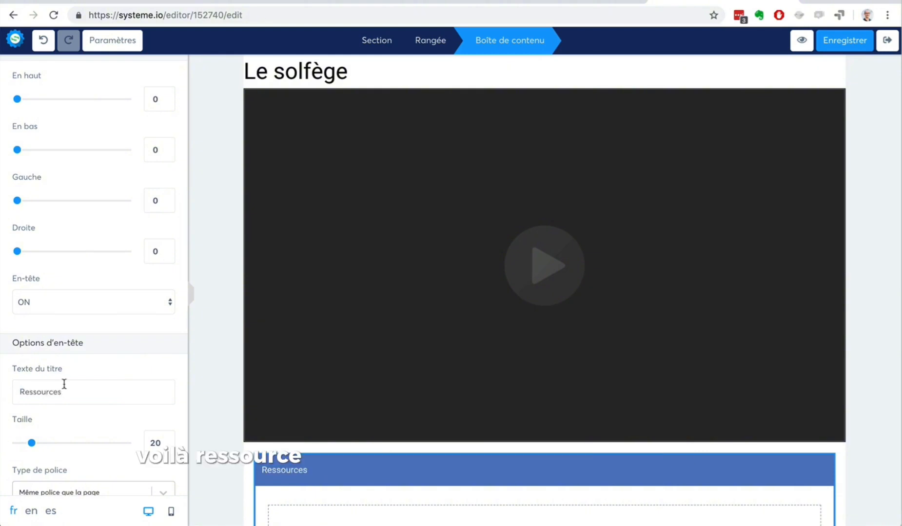
pyautogui.moveTo(32, 445); pyautogui.dragTo(37, 444)
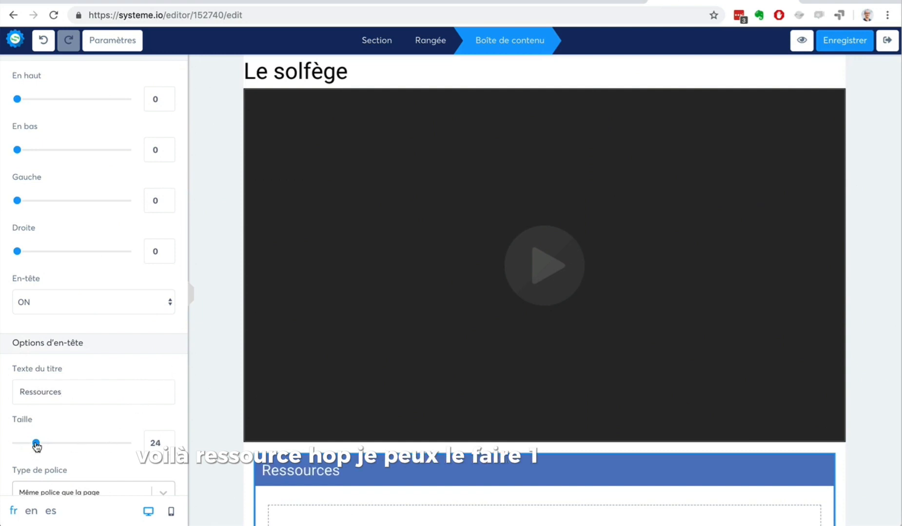
pyautogui.click(207, 326)
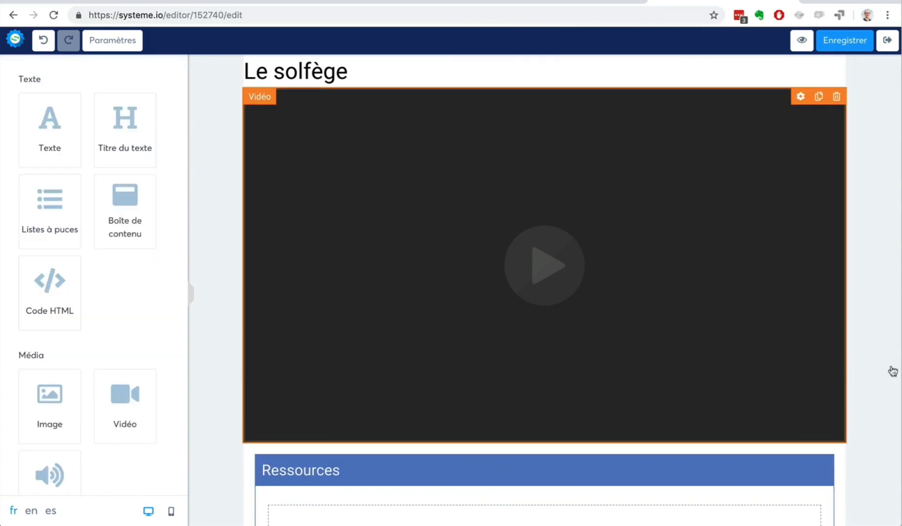
# - Add a bulleted list inside the Ressources box and change its bullet icon to the flaticon-interface check mark
pyautogui.scroll(-2, 881, 368)
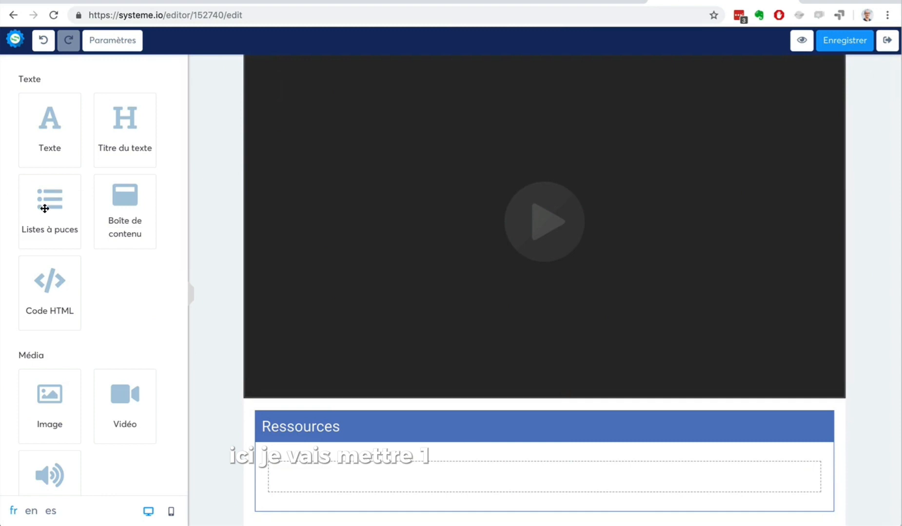
pyautogui.moveTo(44, 208); pyautogui.dragTo(361, 466)
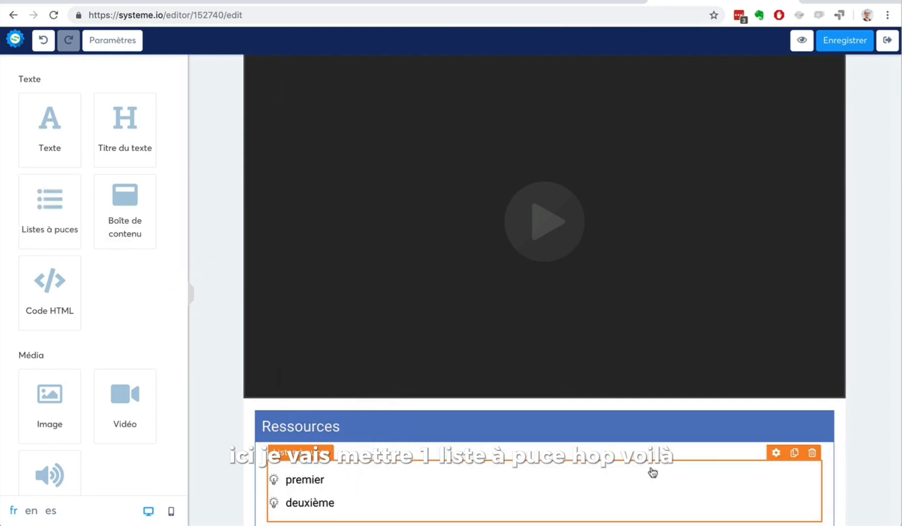
pyautogui.scroll(-1, 877, 396)
pyautogui.click(285, 460)
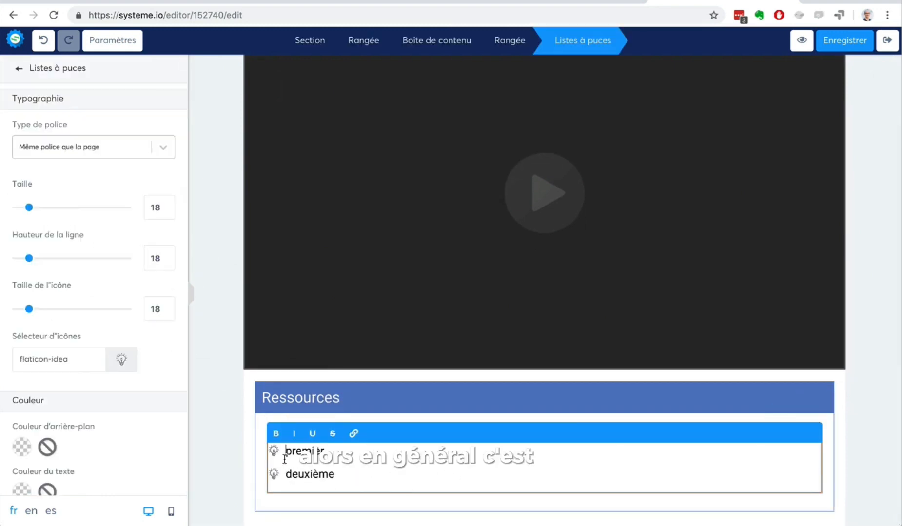
pyautogui.click(122, 360)
pyautogui.click(56, 433)
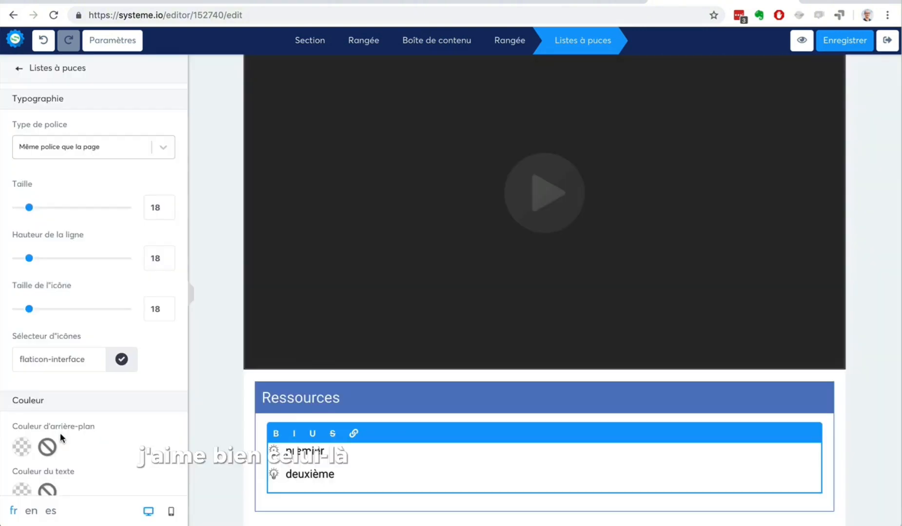
# - Set the bulleted list's icon colour to green 7ED321
pyautogui.scroll(-5, 109, 446)
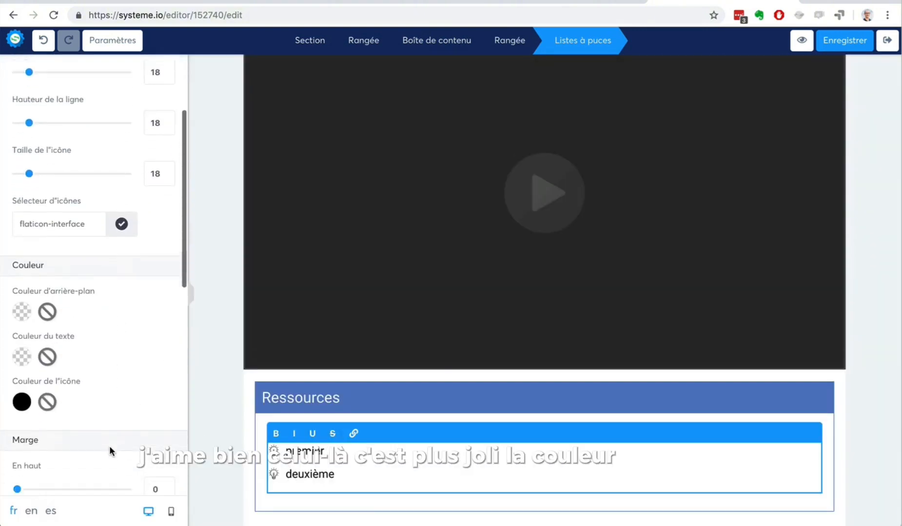
pyautogui.click(24, 378)
pyautogui.scroll(-5, 111, 437)
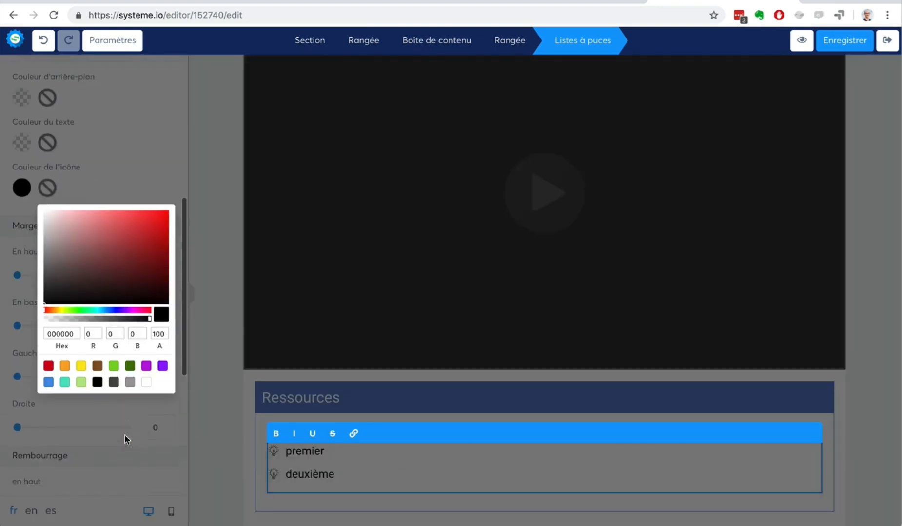
pyautogui.click(114, 355)
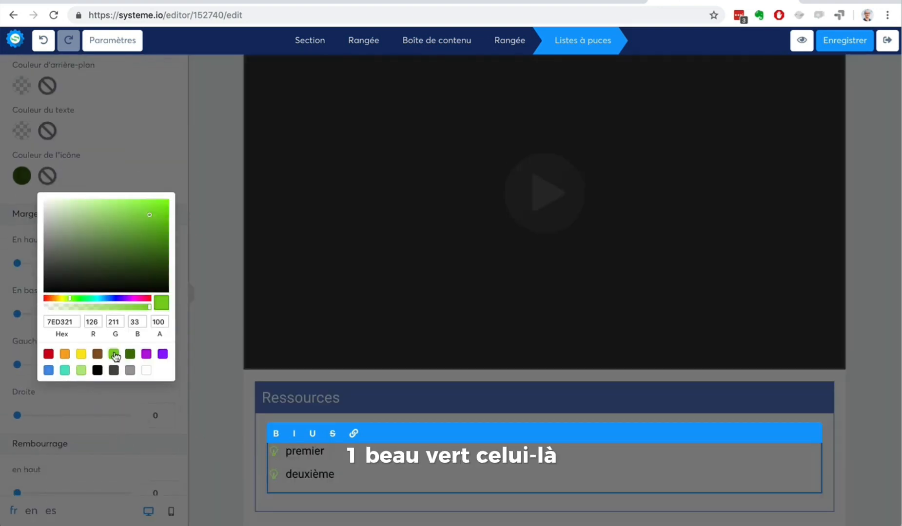
pyautogui.click(738, 405)
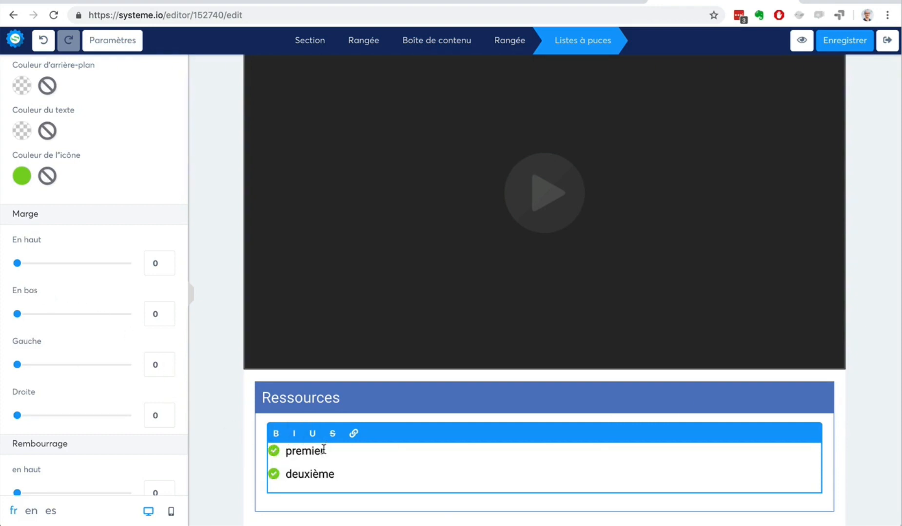
# - Replace the text of the first bullet in the Ressources box with "Livre tatata"
pyautogui.moveTo(324, 451); pyautogui.dragTo(287, 450)
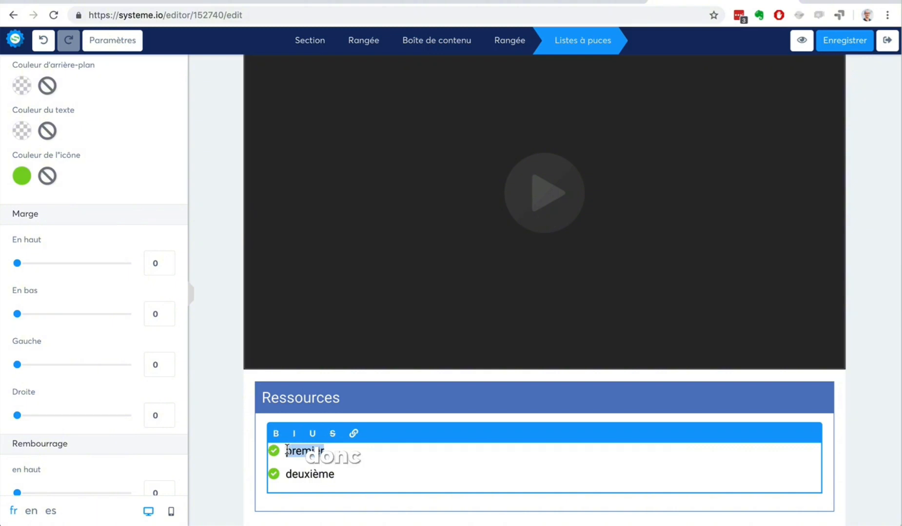
pyautogui.write('Livre tata')
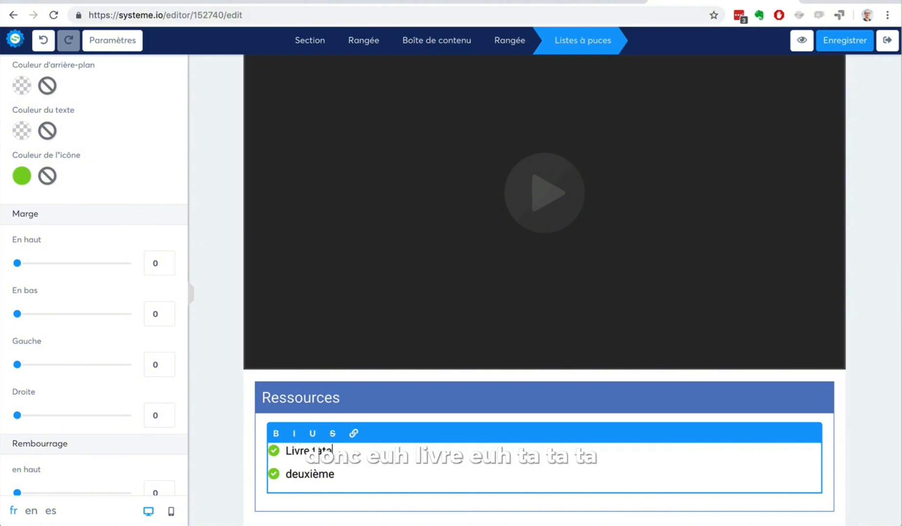
pyautogui.write('ta')
# - Turn the "Livre tatata" bullet text into a link with its URL left empty, and leave the page editor with the changes saved
pyautogui.moveTo(342, 450); pyautogui.dragTo(303, 452)
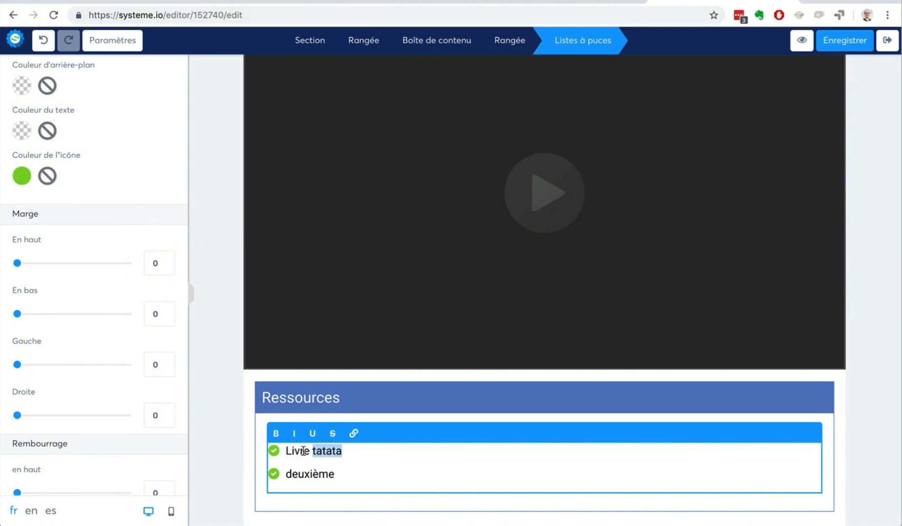
pyautogui.click(353, 435)
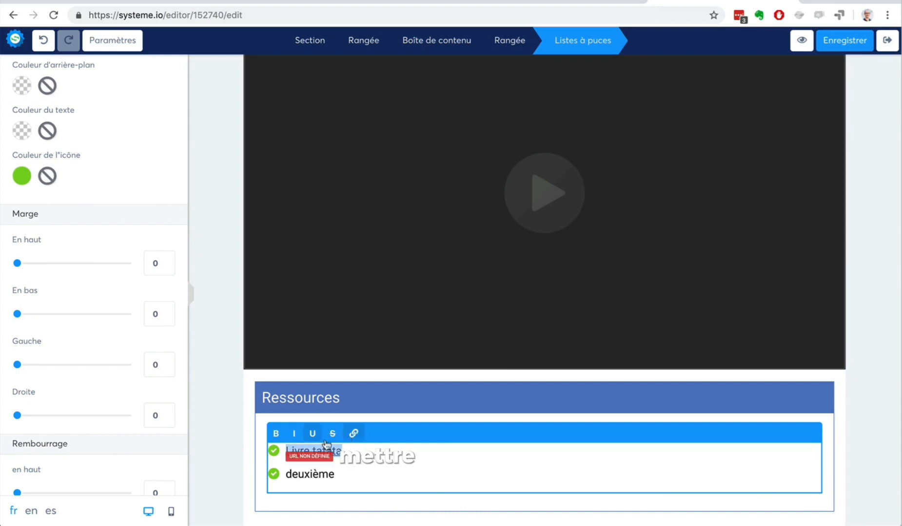
pyautogui.click(301, 455)
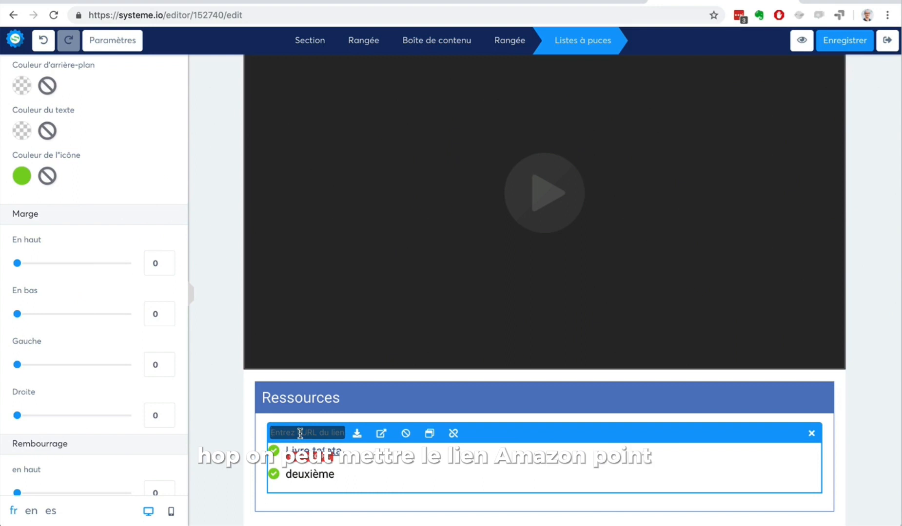
pyautogui.click(811, 433)
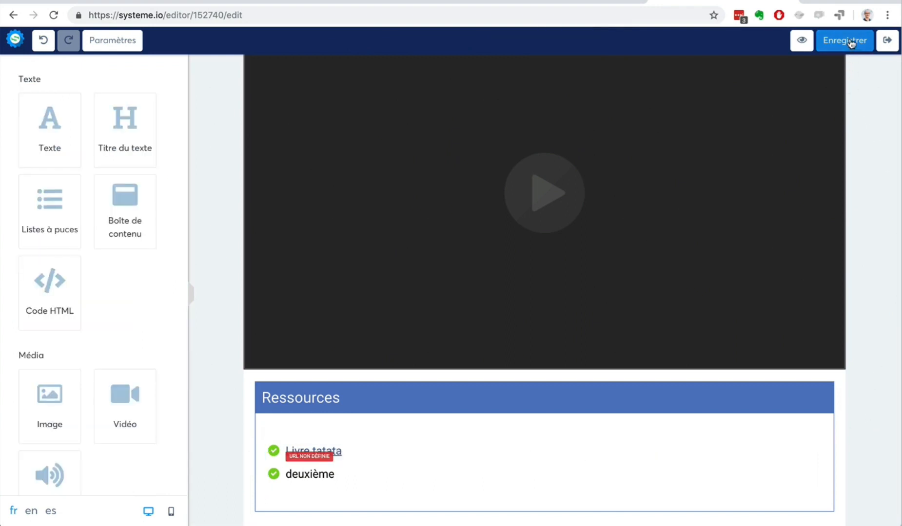
pyautogui.click(887, 41)
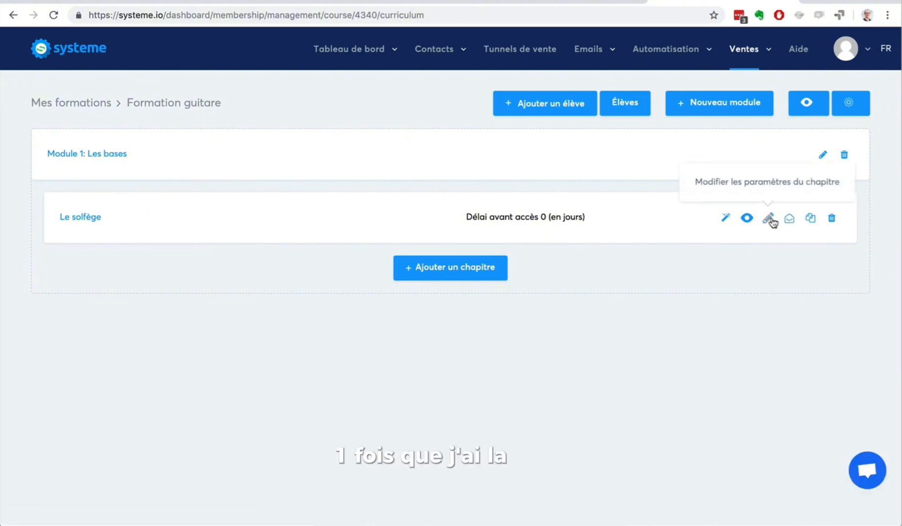
# - Duplicate the "Le solfège" chapter and change the copy's page title to "La guitare", saving the page
pyautogui.click(809, 220)
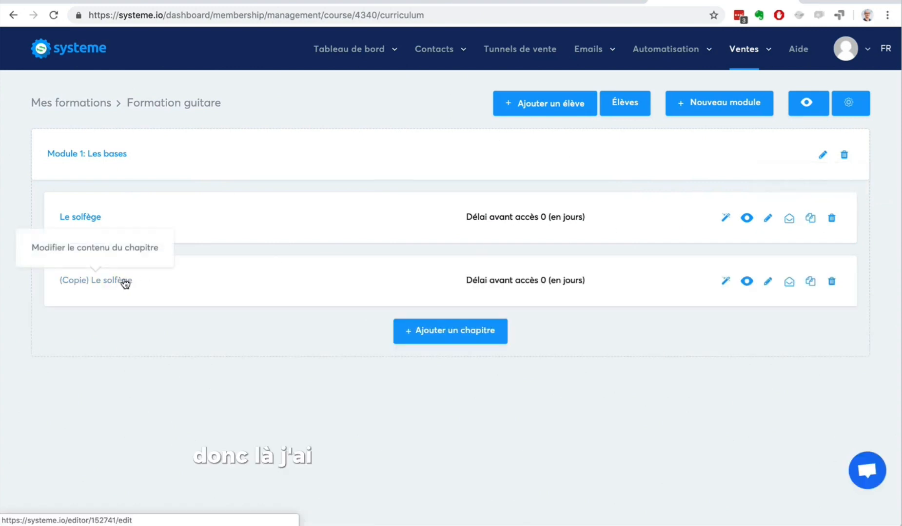
pyautogui.click(126, 282)
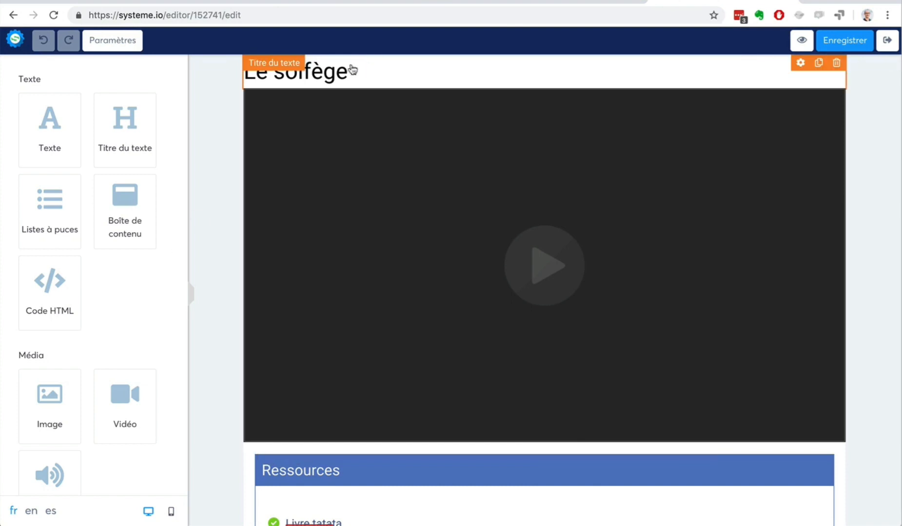
pyautogui.click(352, 70)
pyautogui.moveTo(353, 72); pyautogui.dragTo(231, 68)
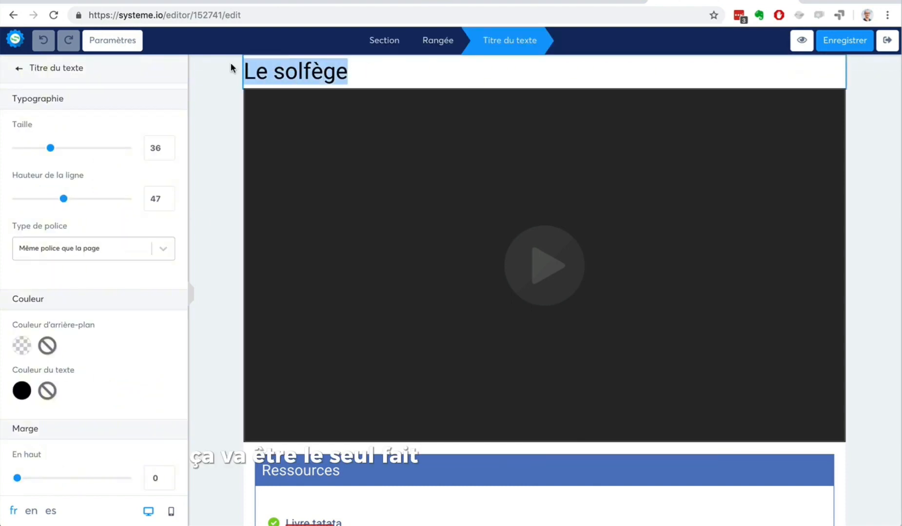
pyautogui.write('L')
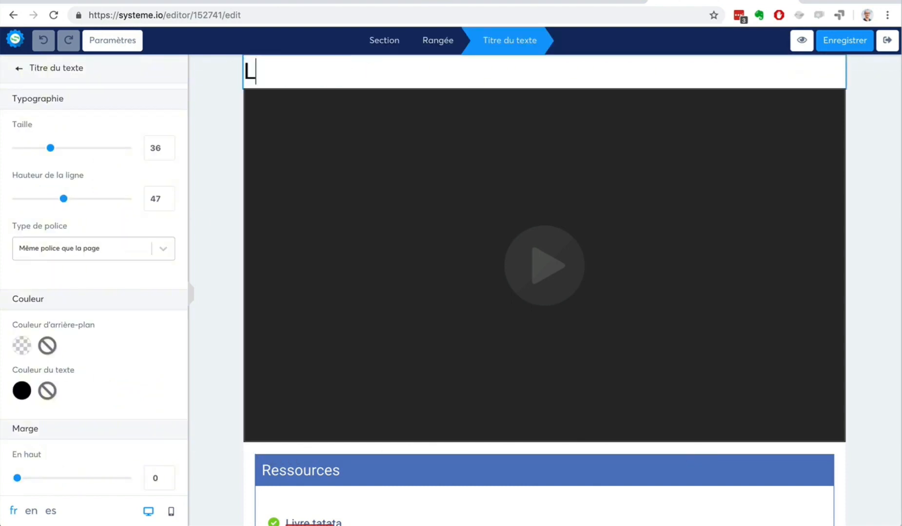
pyautogui.write('a guitare')
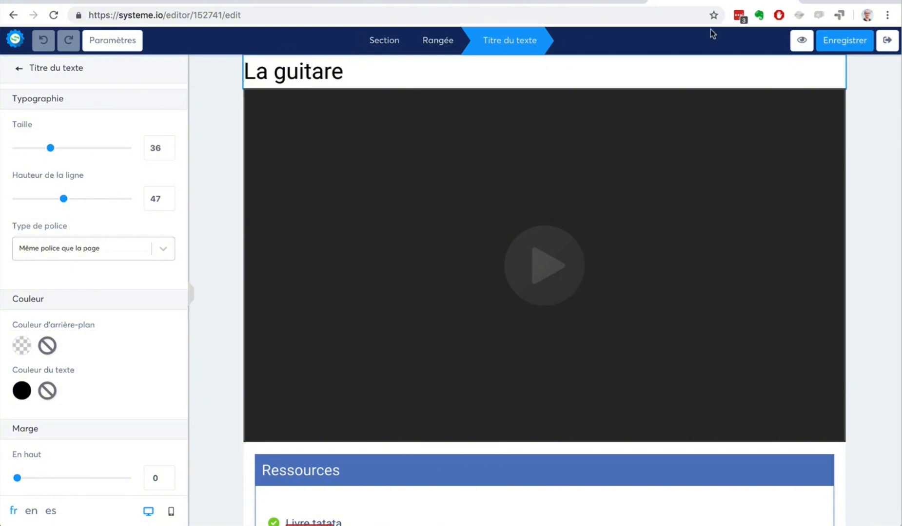
pyautogui.click(836, 40)
pyautogui.click(896, 41)
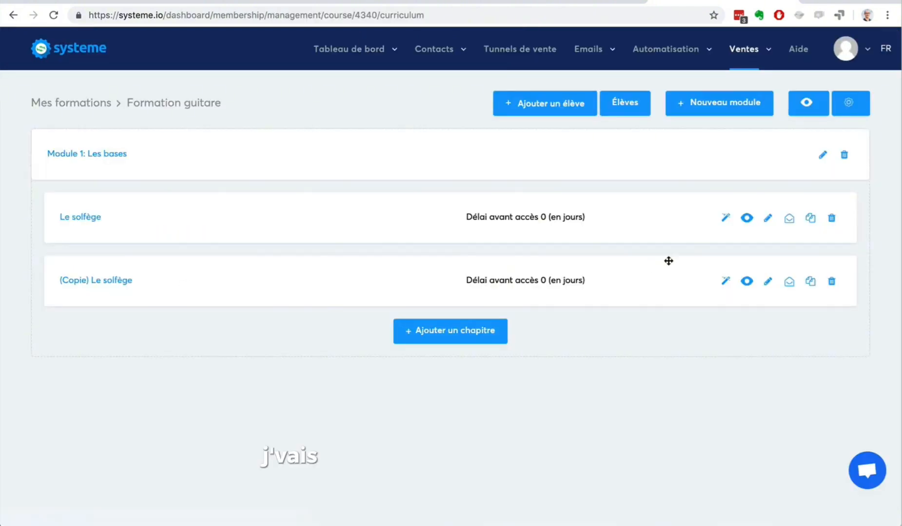
# - Rename the copied "Le solfège" chapter to "La guitare" in its chapter settings
pyautogui.click(725, 282)
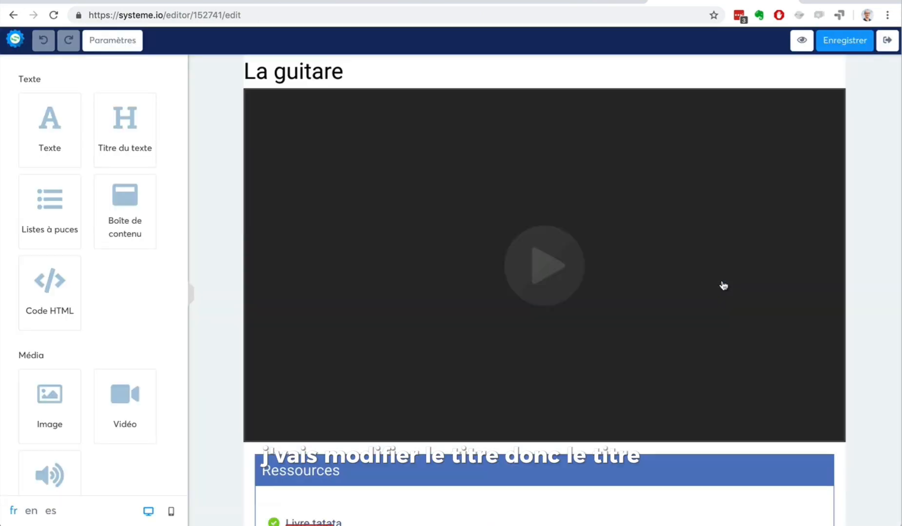
pyautogui.click(887, 40)
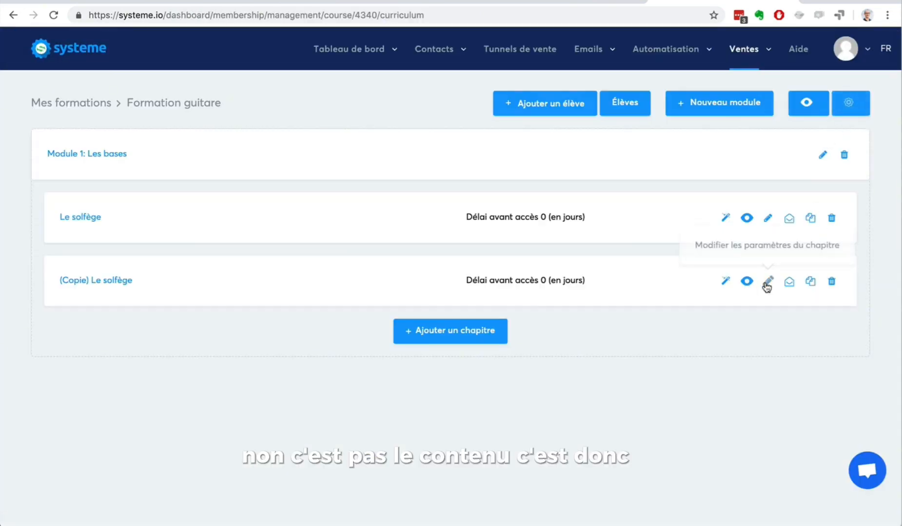
pyautogui.click(766, 283)
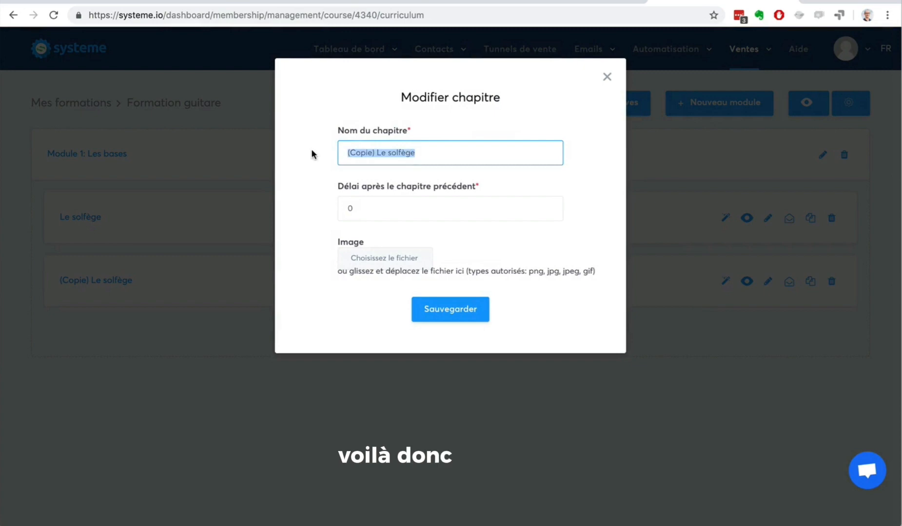
pyautogui.write('La guitare')
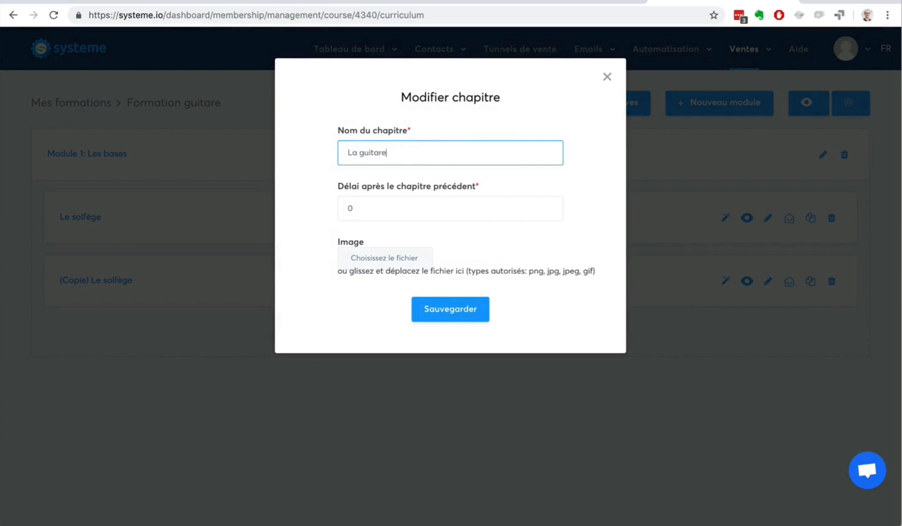
pyautogui.click(453, 310)
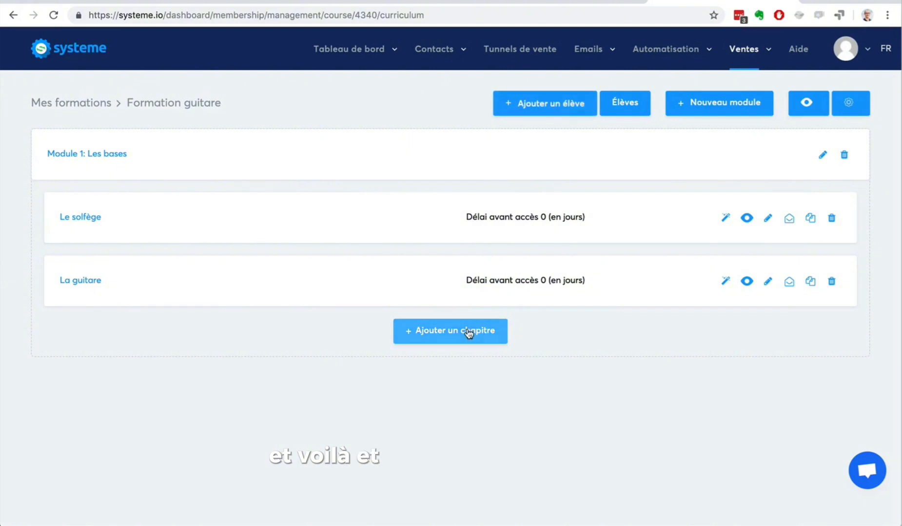
# - Create a new module named "Module 2" in the guitar course
pyautogui.click(695, 111)
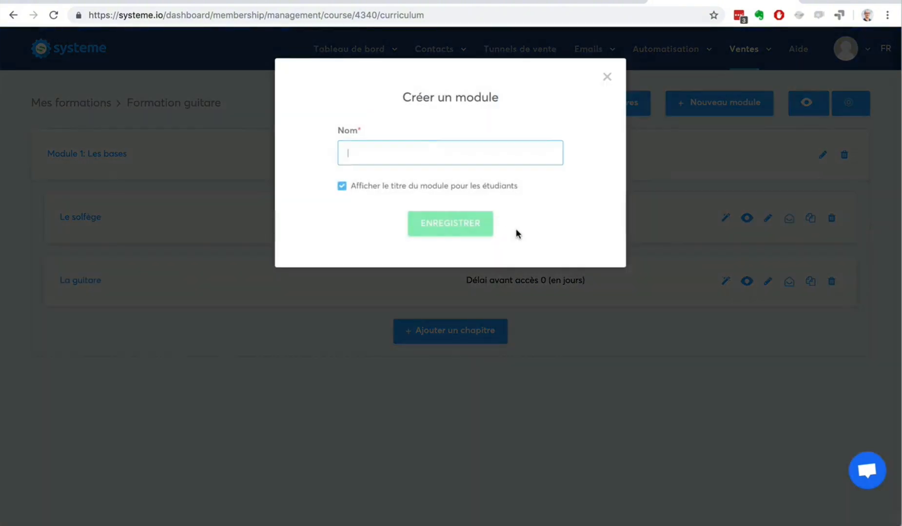
pyautogui.write('Module 2')
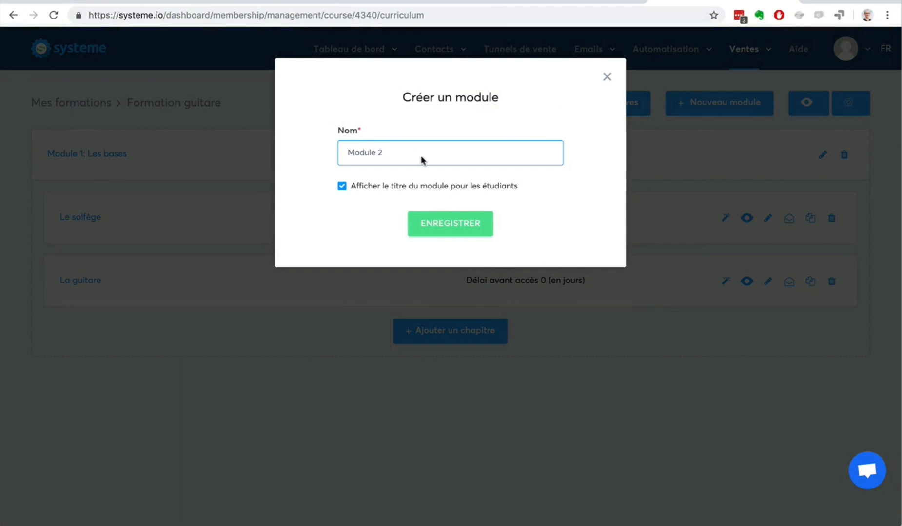
pyautogui.click(451, 223)
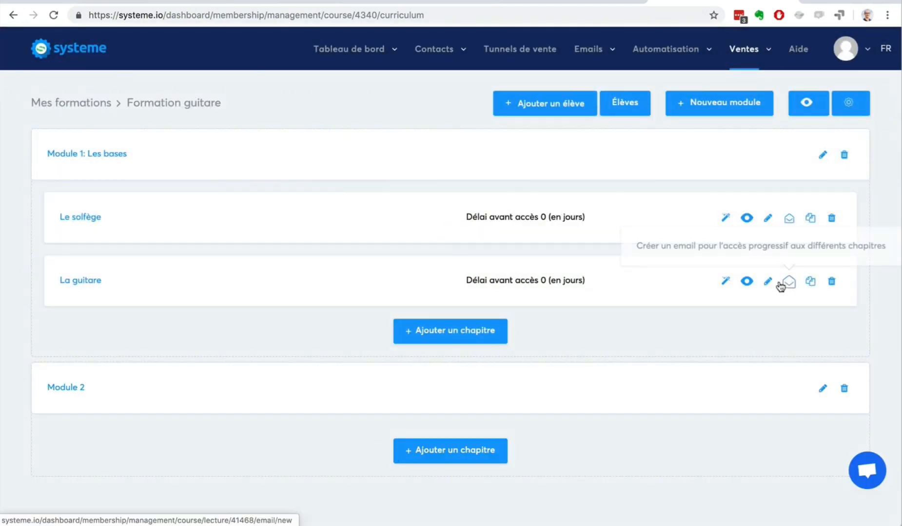
# - Duplicate the "La guitare" chapter and move the copy into Module 2
pyautogui.click(809, 283)
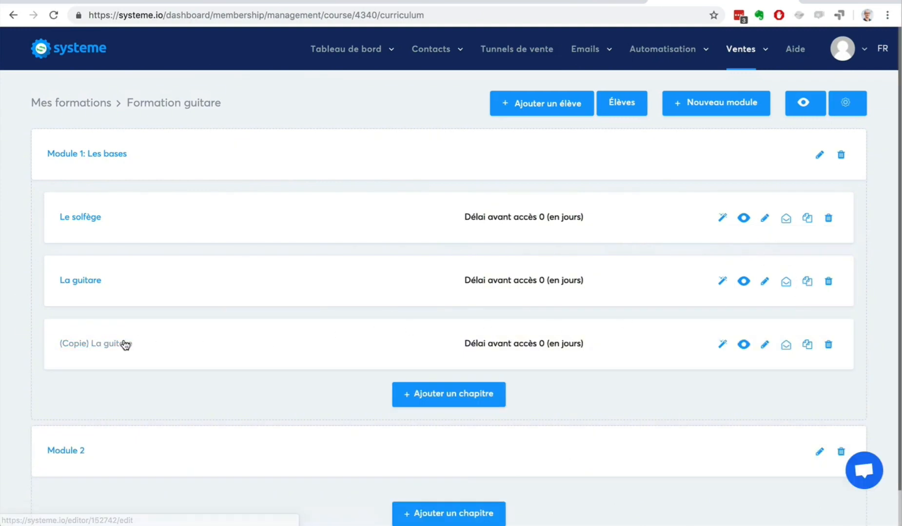
pyautogui.moveTo(125, 344); pyautogui.dragTo(257, 473)
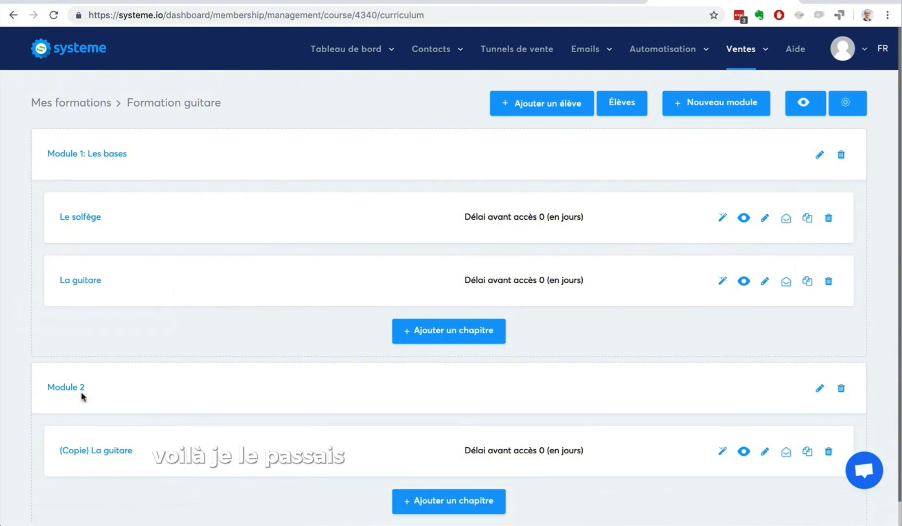
# - Look over the course curriculum and the page content of the copied "La guitare" chapter in Module 2
pyautogui.scroll(-1, 419, 262)
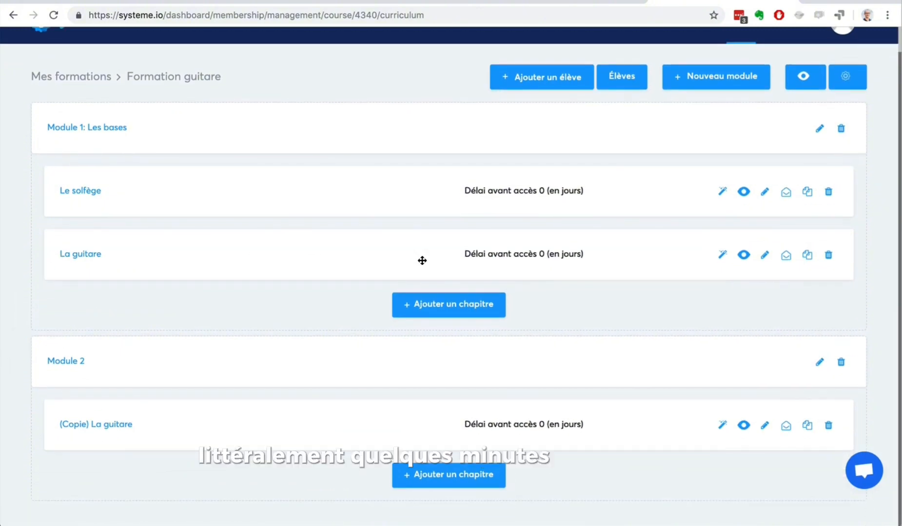
pyautogui.scroll(1, 338, 191)
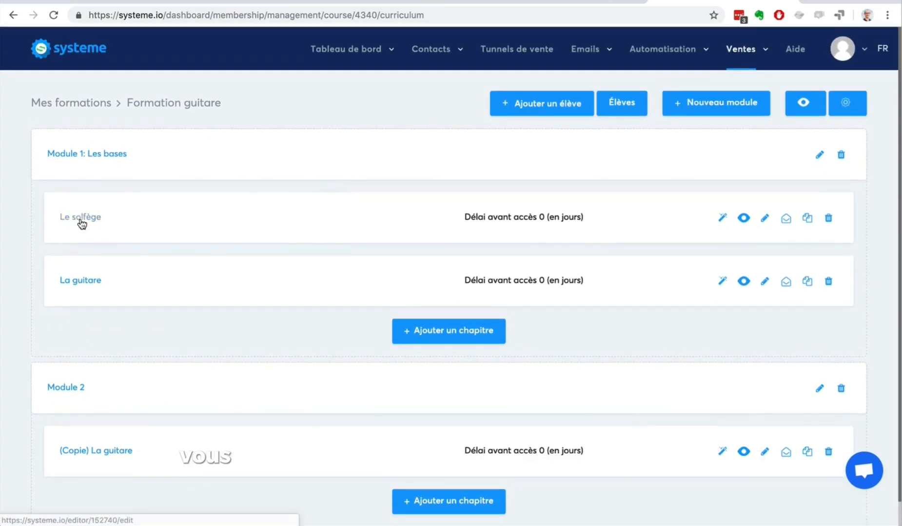
pyautogui.click(91, 459)
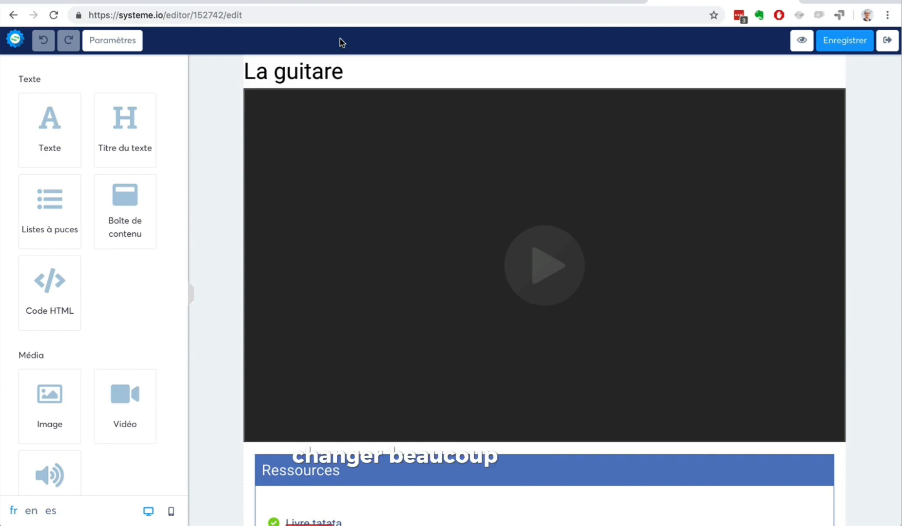
pyautogui.click(885, 43)
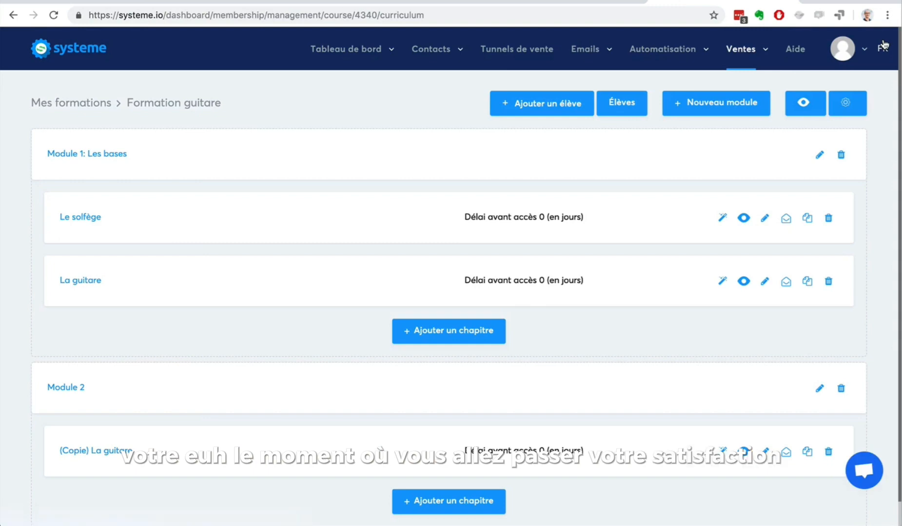